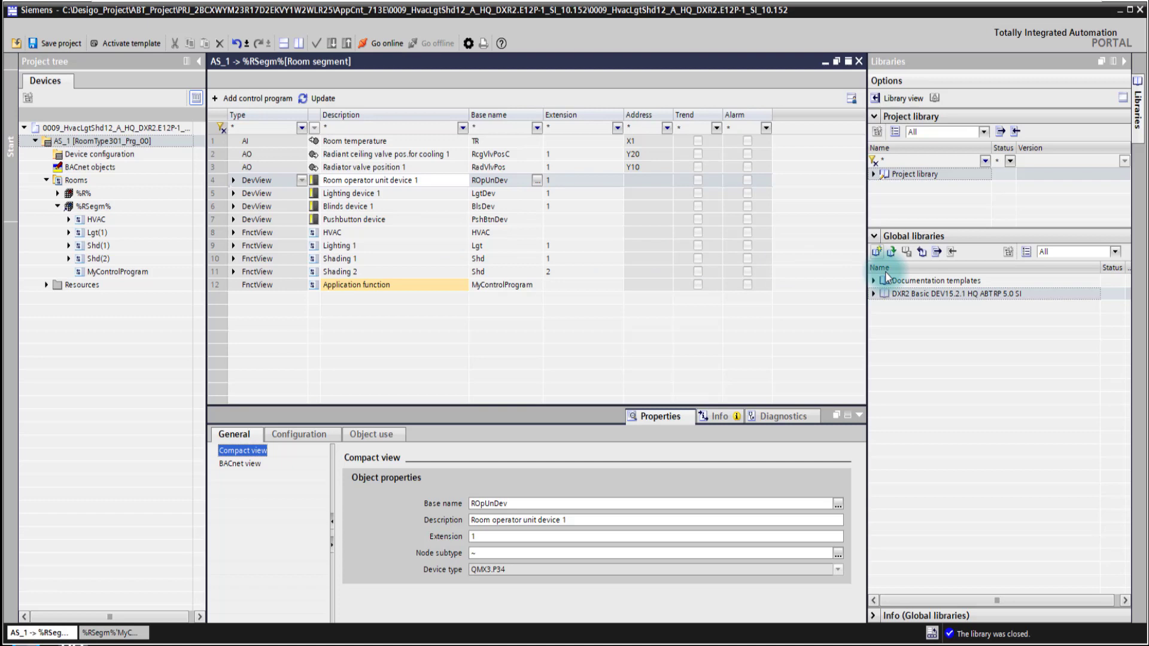
Step: Create the global library MyLibrary, replacing the default author with a new author name
left_click(877, 251)
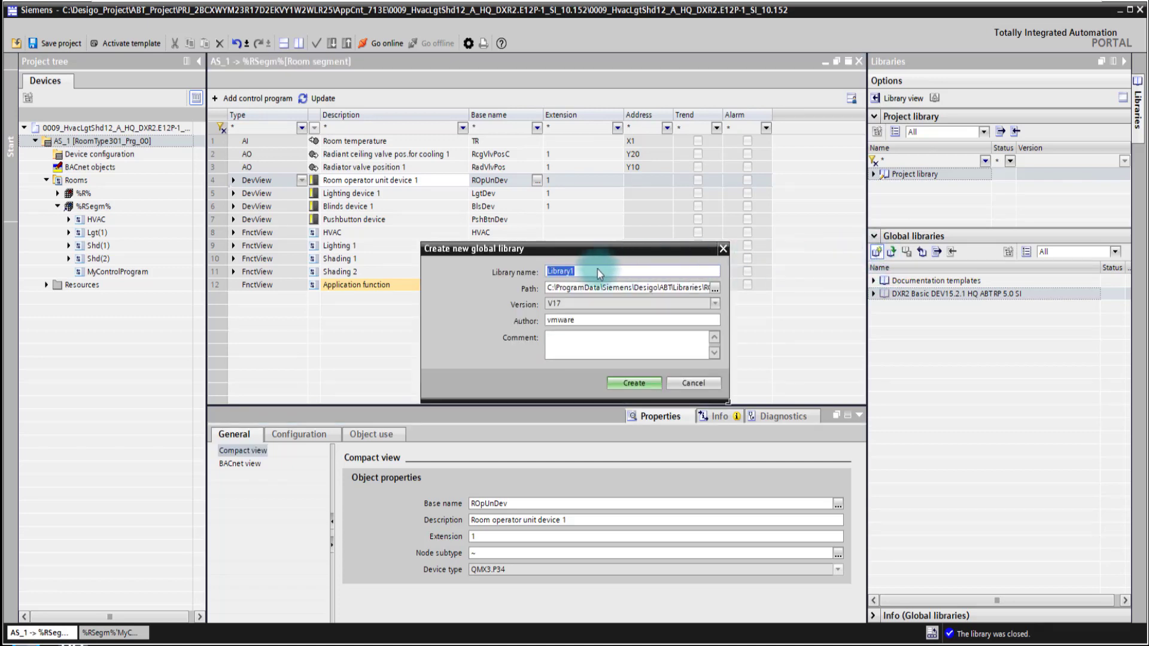
type("M")
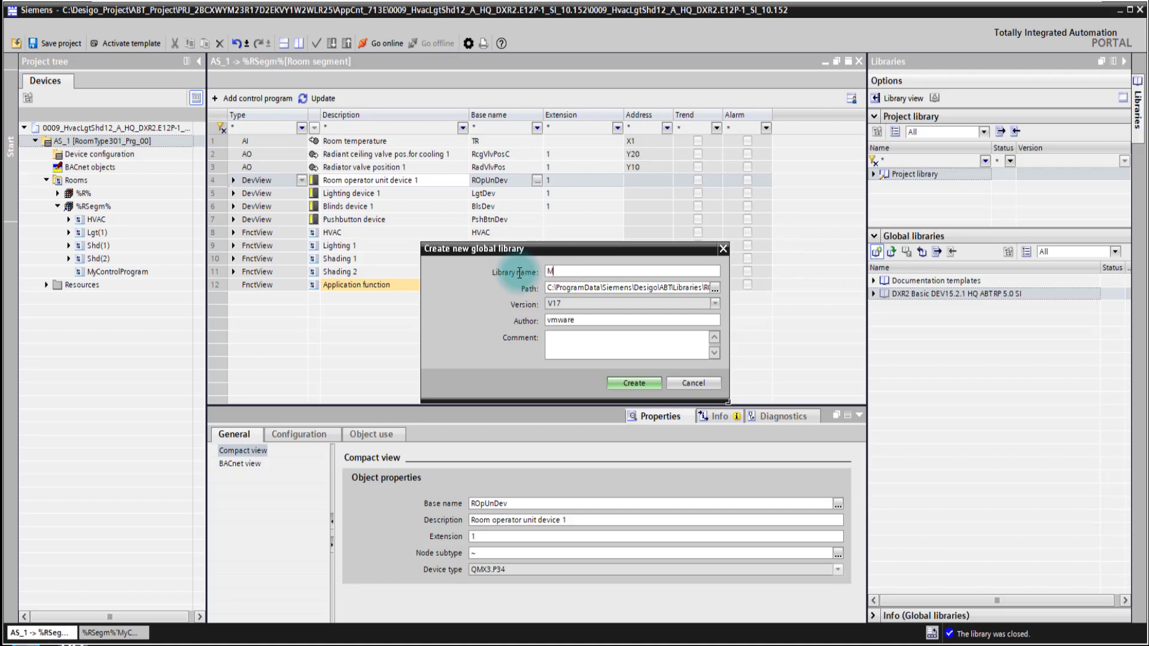
type("yLibrary")
left_click(586, 318)
left_click_drag(586, 318, 462, 323)
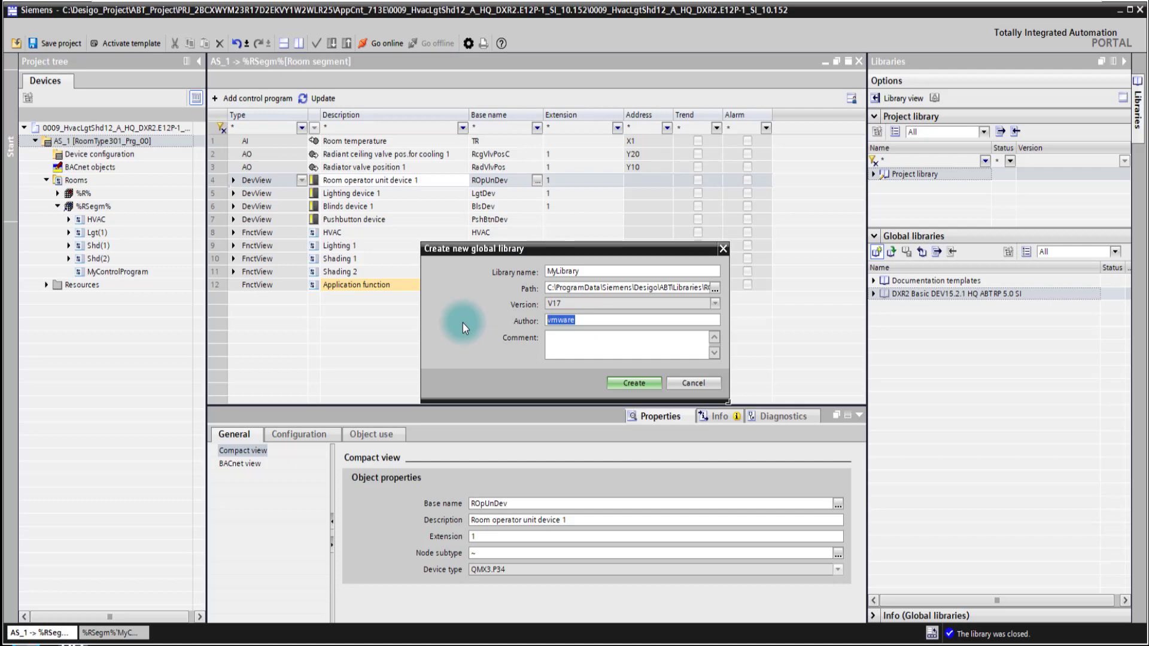
type("Its Me")
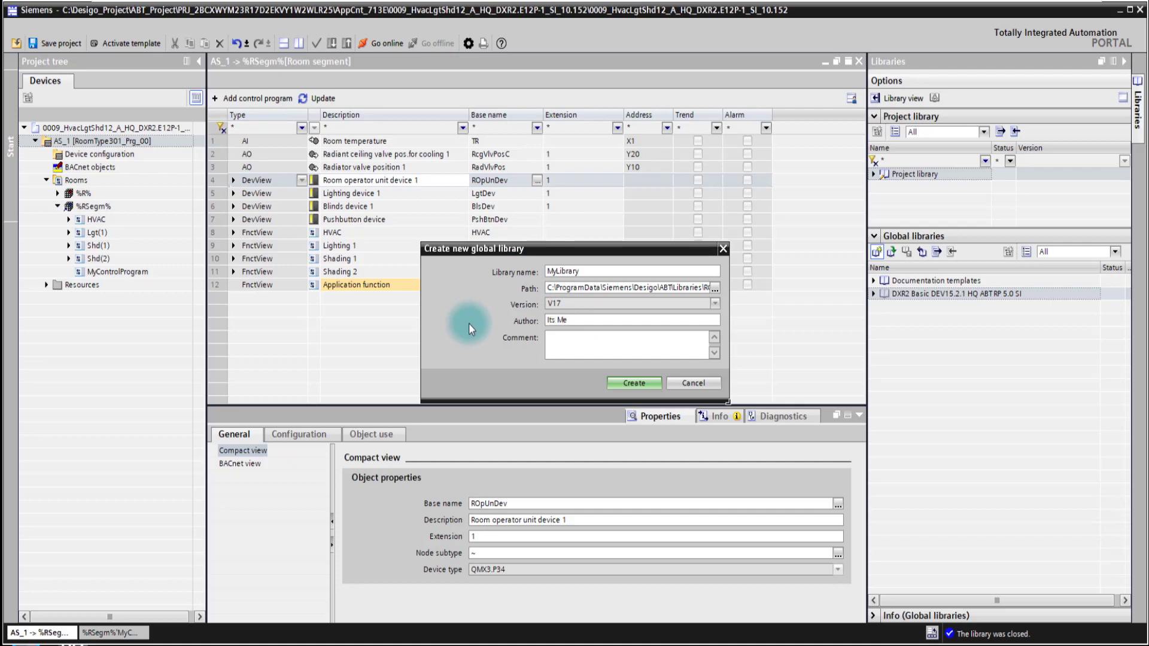
left_click(645, 383)
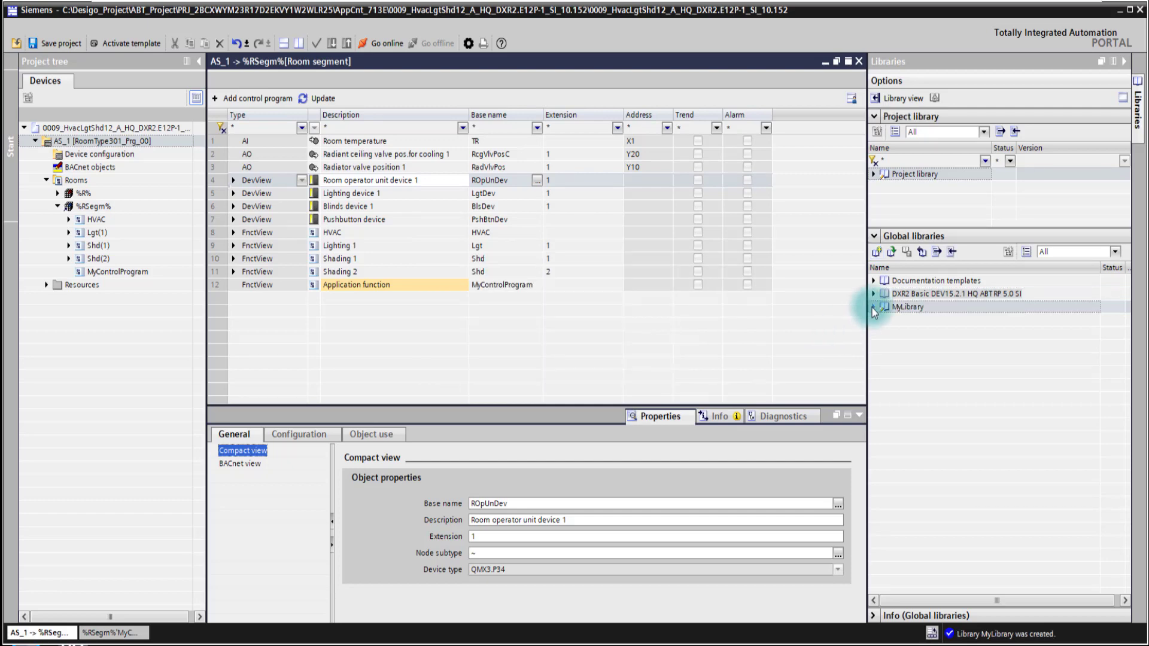
Step: Expand MyLibrary and add three Master copies folders: Peripheral, Application Function, Automation Stations
left_click(873, 307)
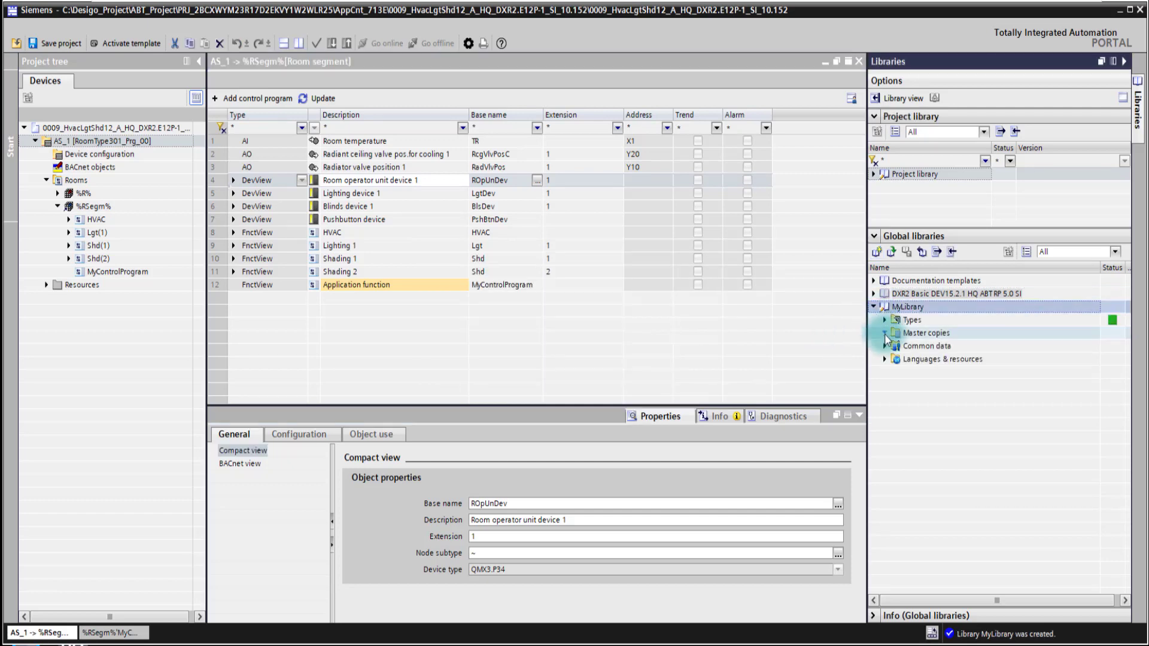
right_click(915, 333)
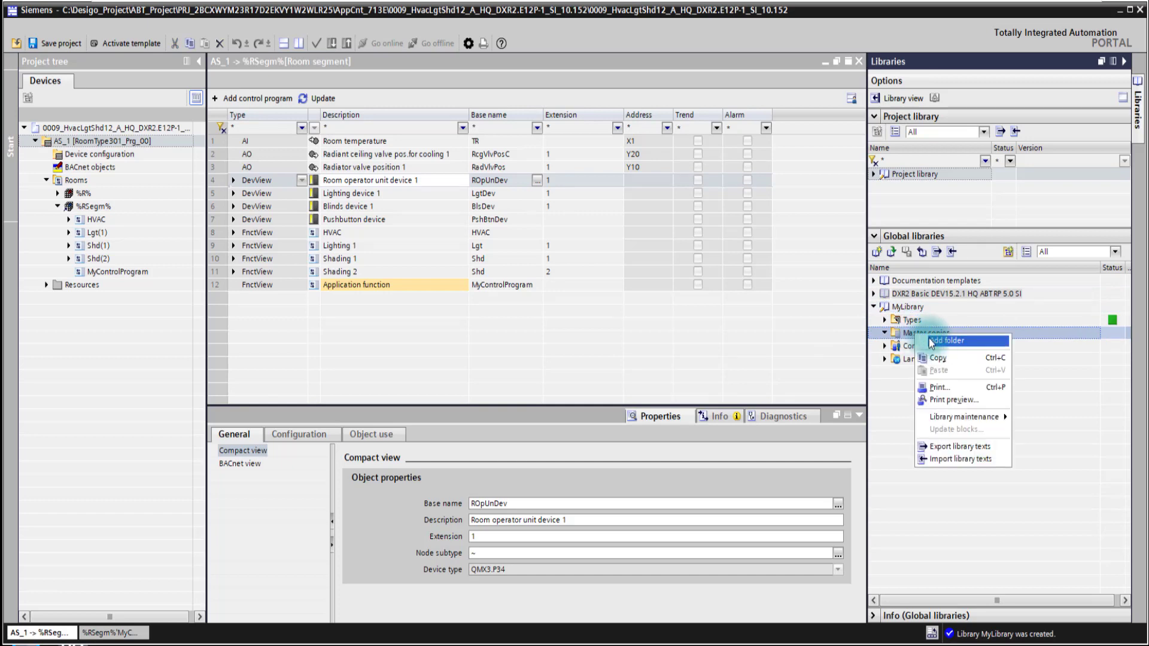
left_click(945, 341)
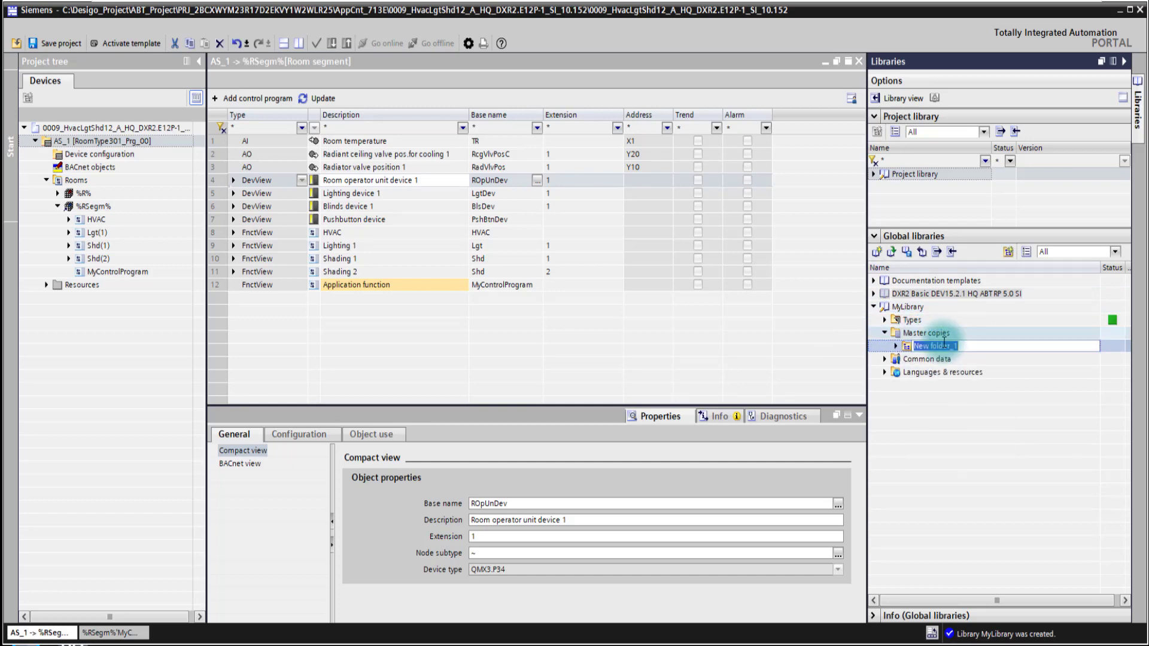
type("Peripheral")
key("Return")
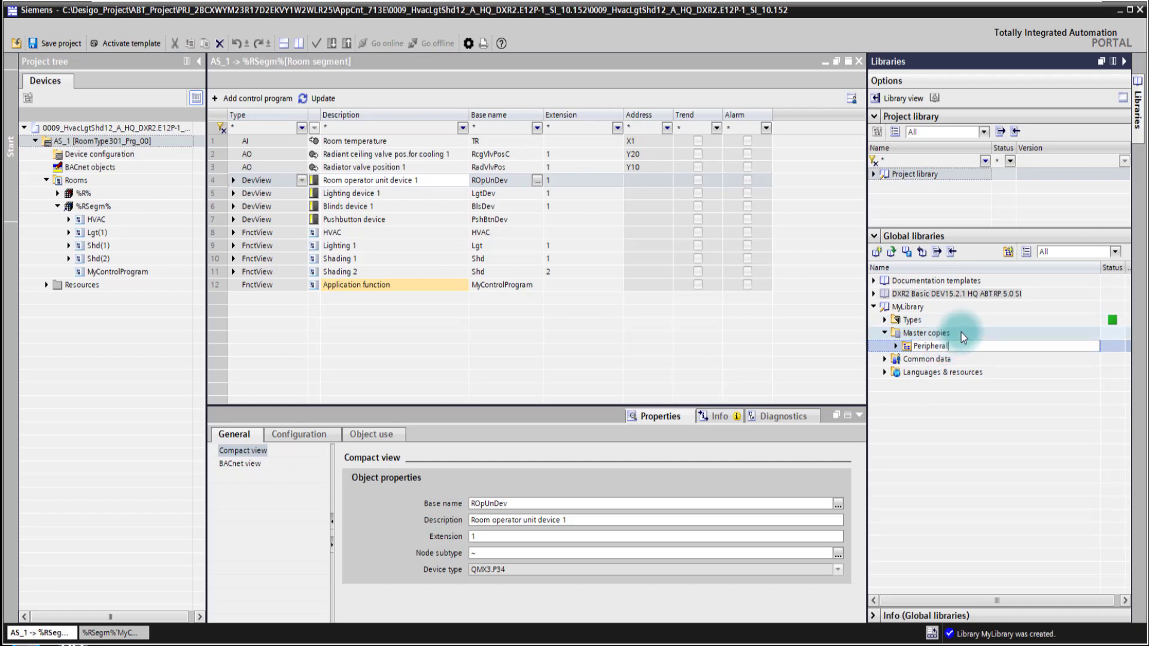
right_click(963, 335)
left_click(990, 338)
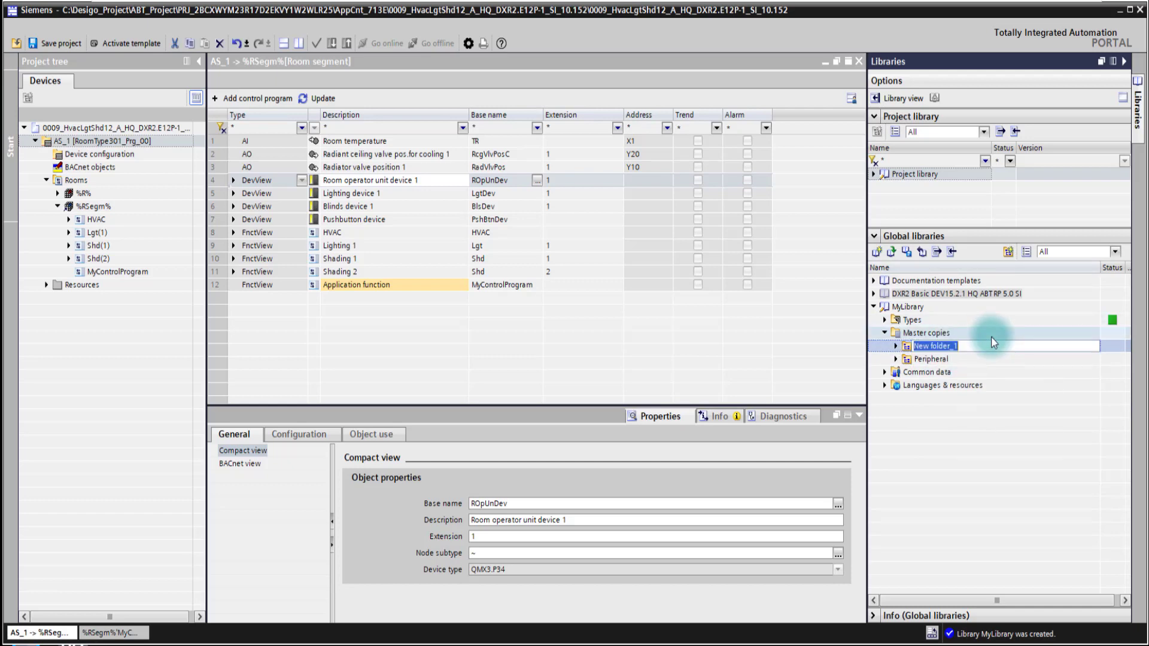
type("Application Function")
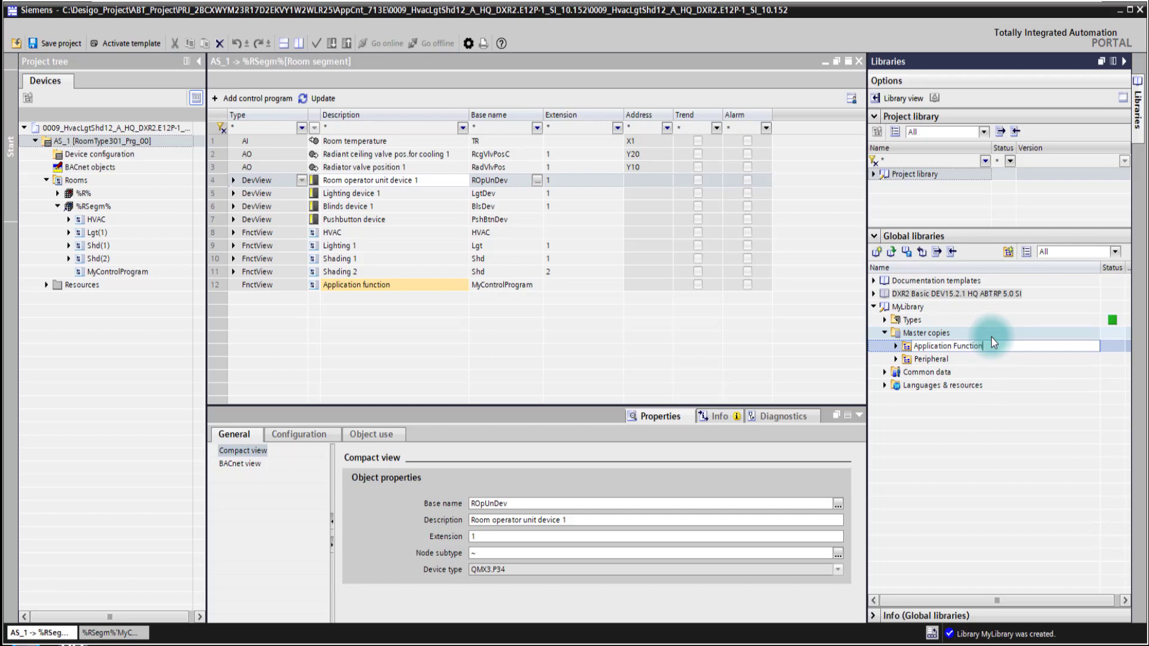
right_click(935, 333)
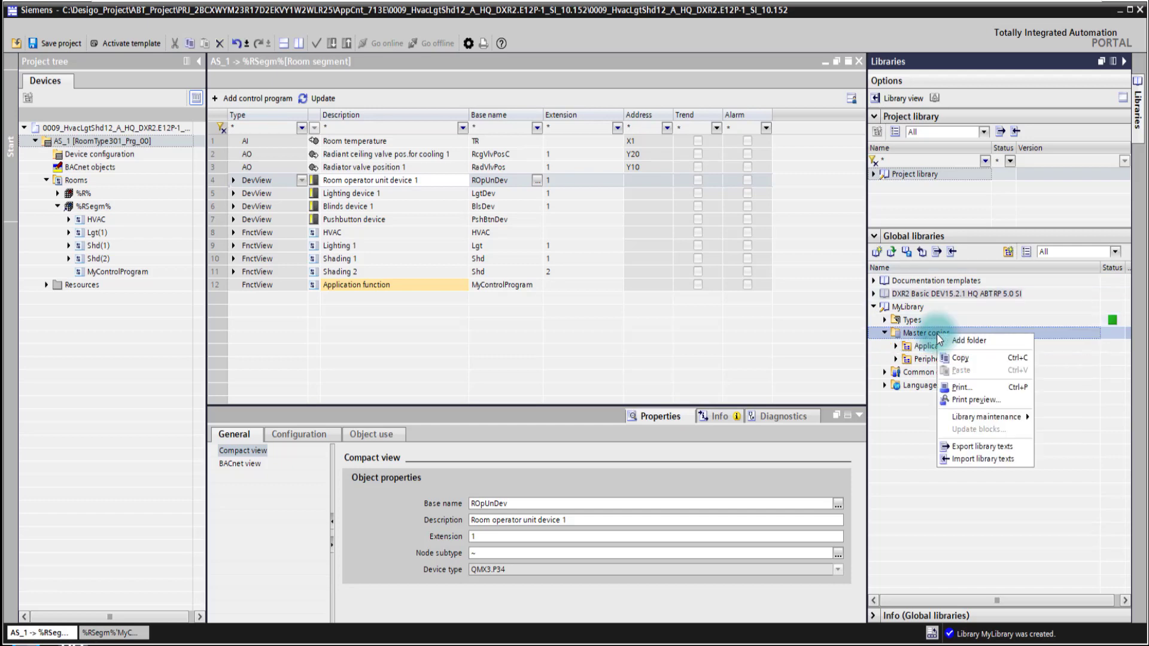
left_click(959, 339)
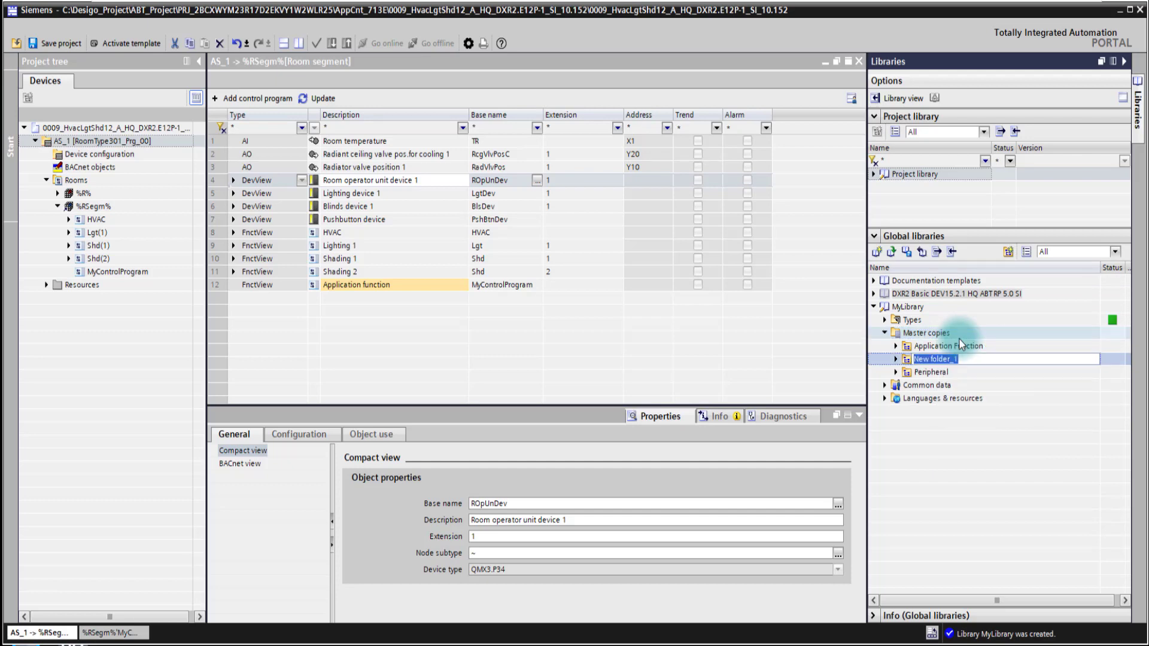
type("Automation Stations")
key("Return")
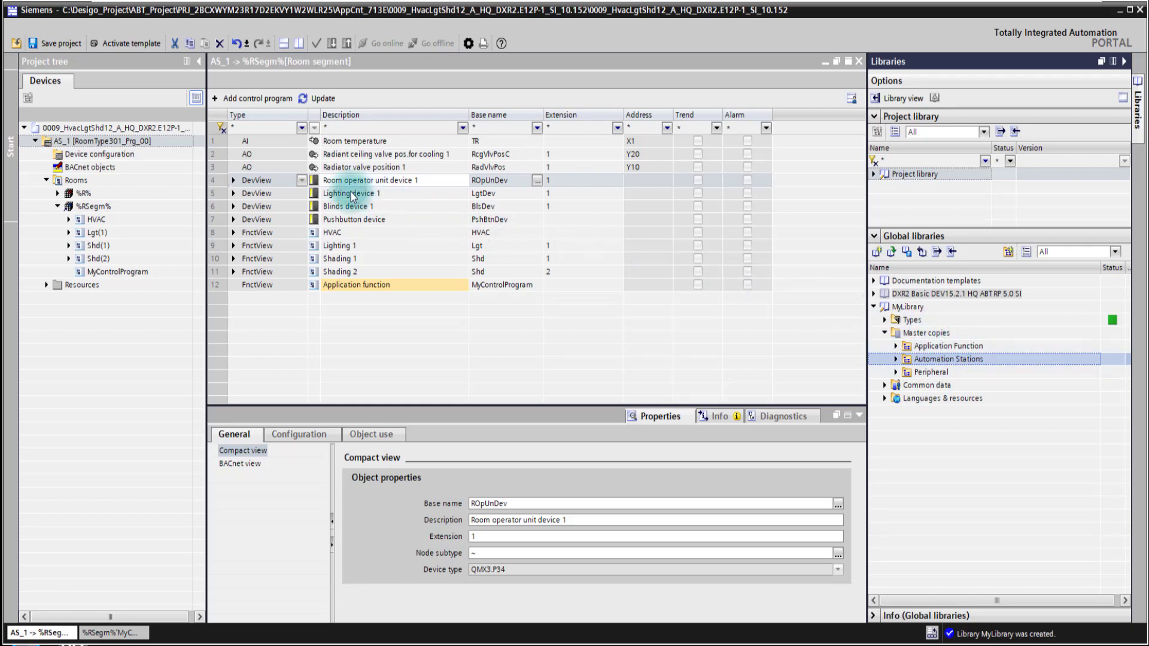
Step: Copy the room operator unit device (ROpUnDev) into the Peripheral master-copy folder
left_click(426, 180)
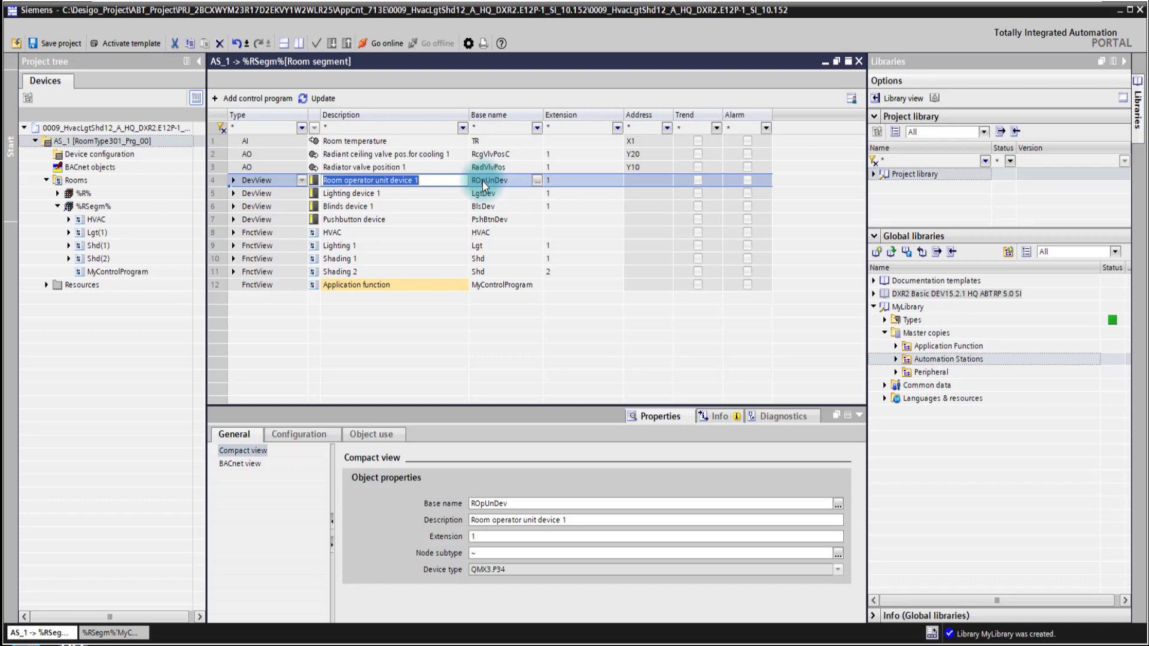
key("Escape")
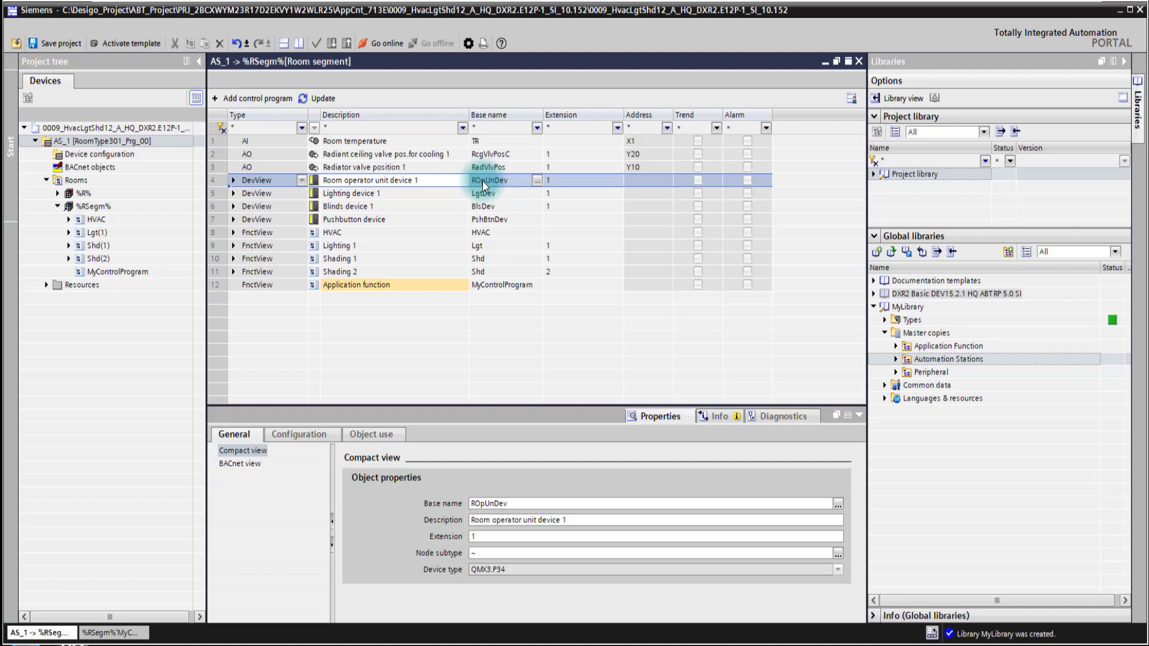
left_click_drag(483, 181, 930, 371)
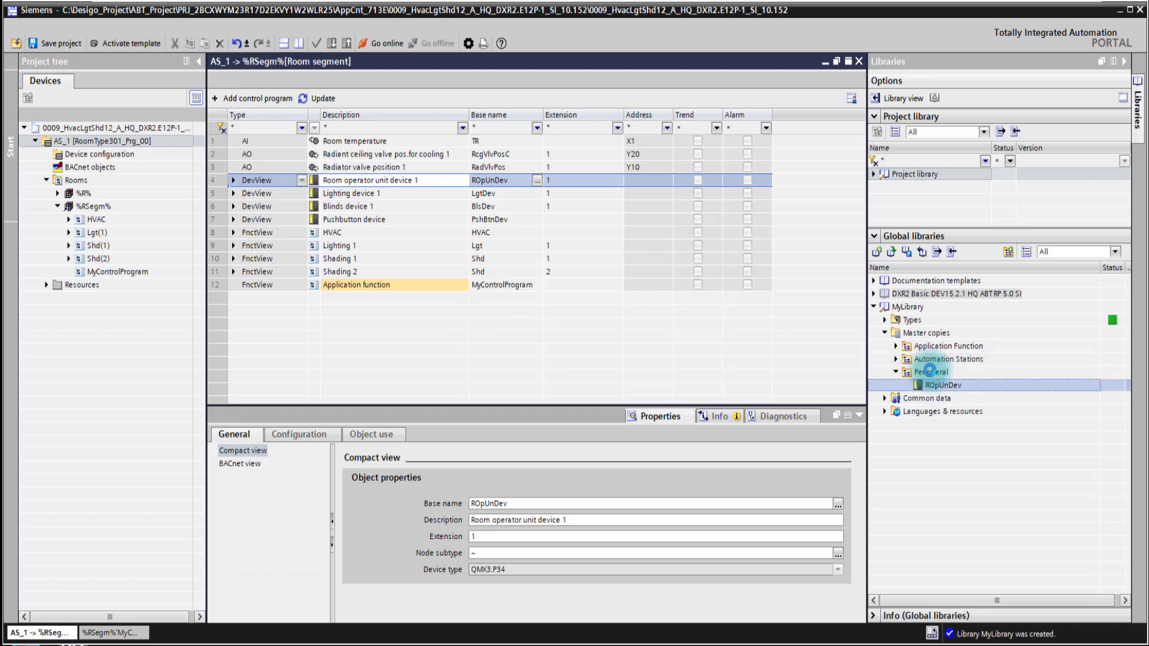
Step: Copy the application function MyControlProgram into the Application Function master-copy folder
left_click(362, 286)
left_click_drag(389, 286, 938, 346)
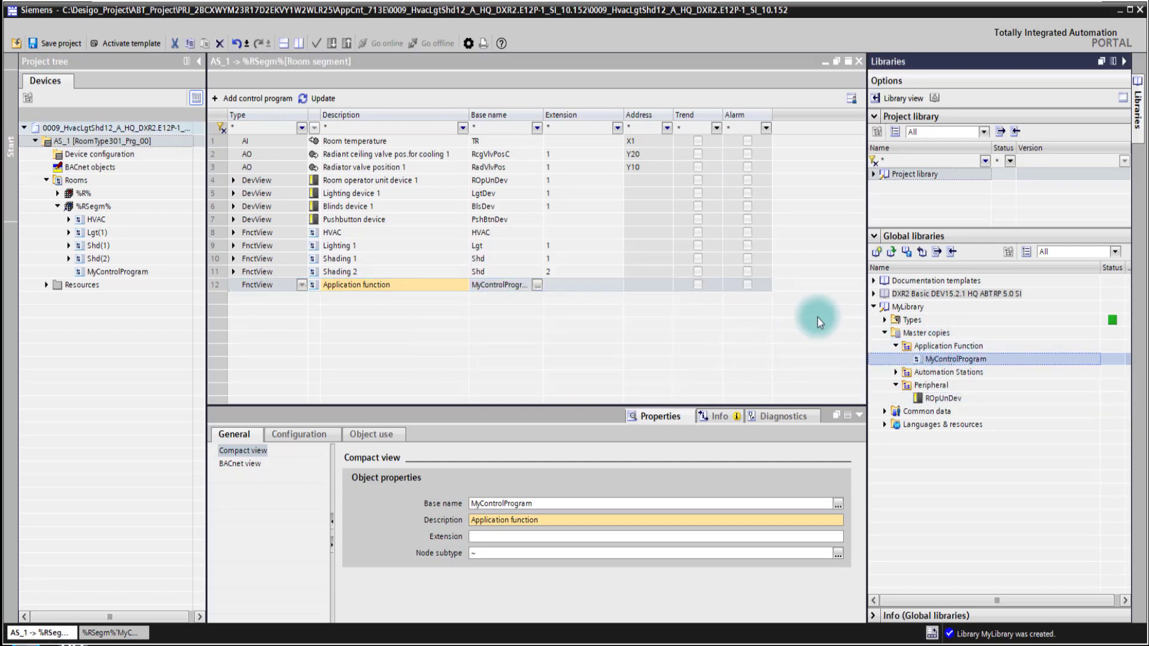
left_click(86, 142)
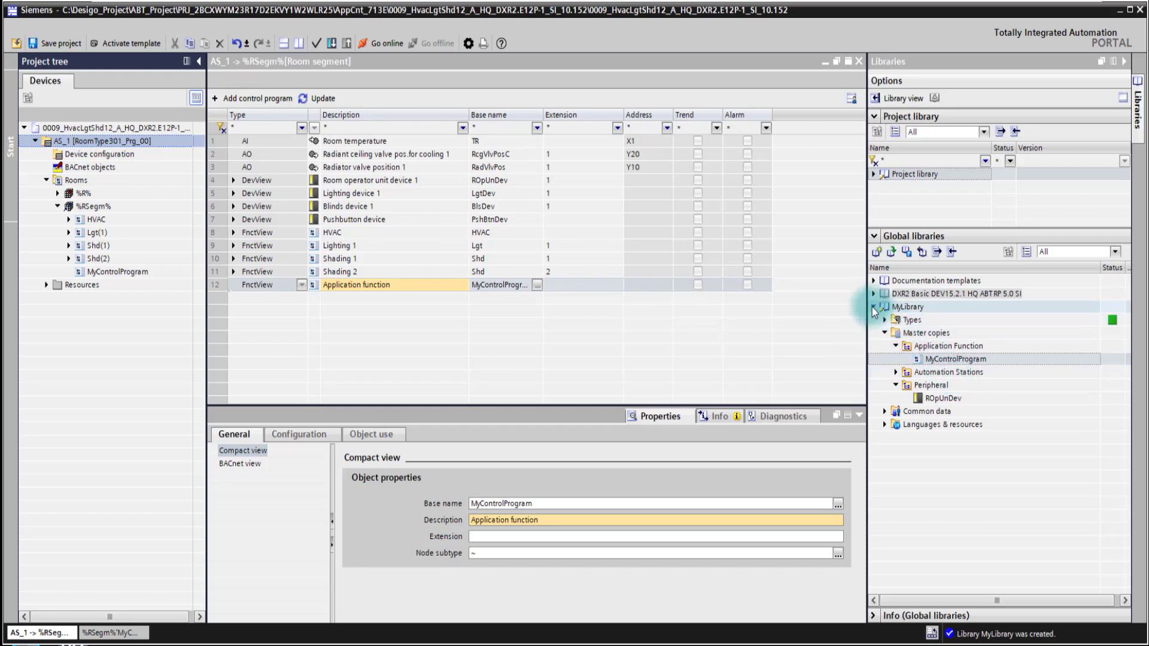
Step: Close MyLibrary, choosing Yes to save its changes
left_click(922, 256)
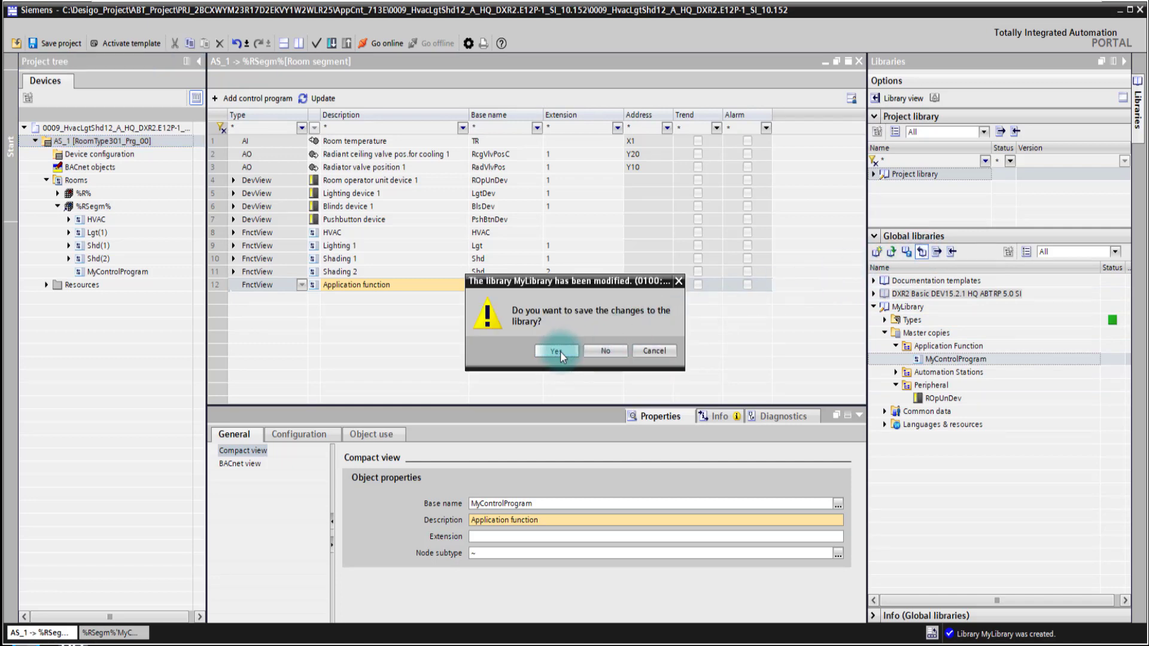
left_click(556, 351)
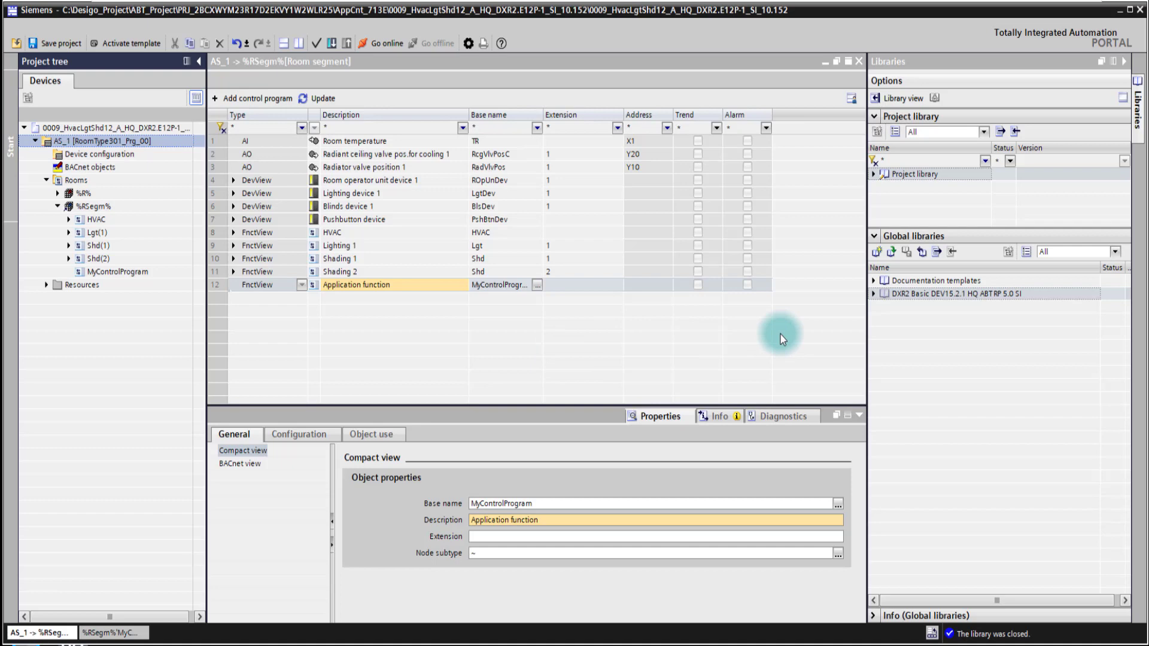
Step: Select MyLibrary.al17 from the MyLibrary folder and clear Open as read-only
left_click(891, 253)
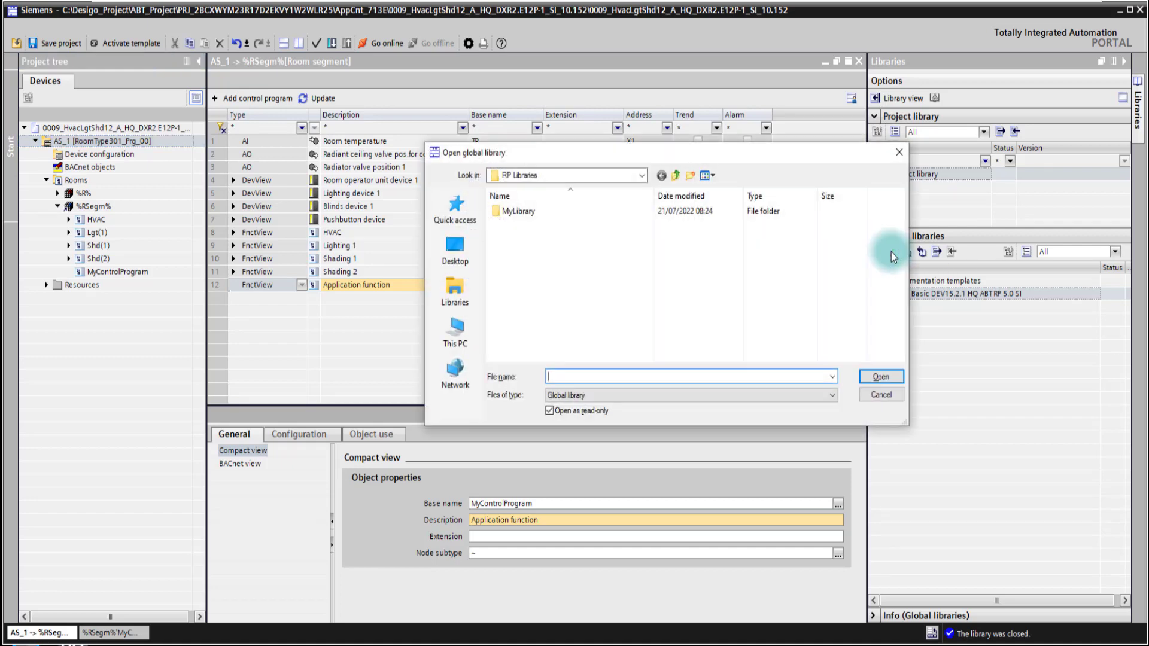
double_click(518, 211)
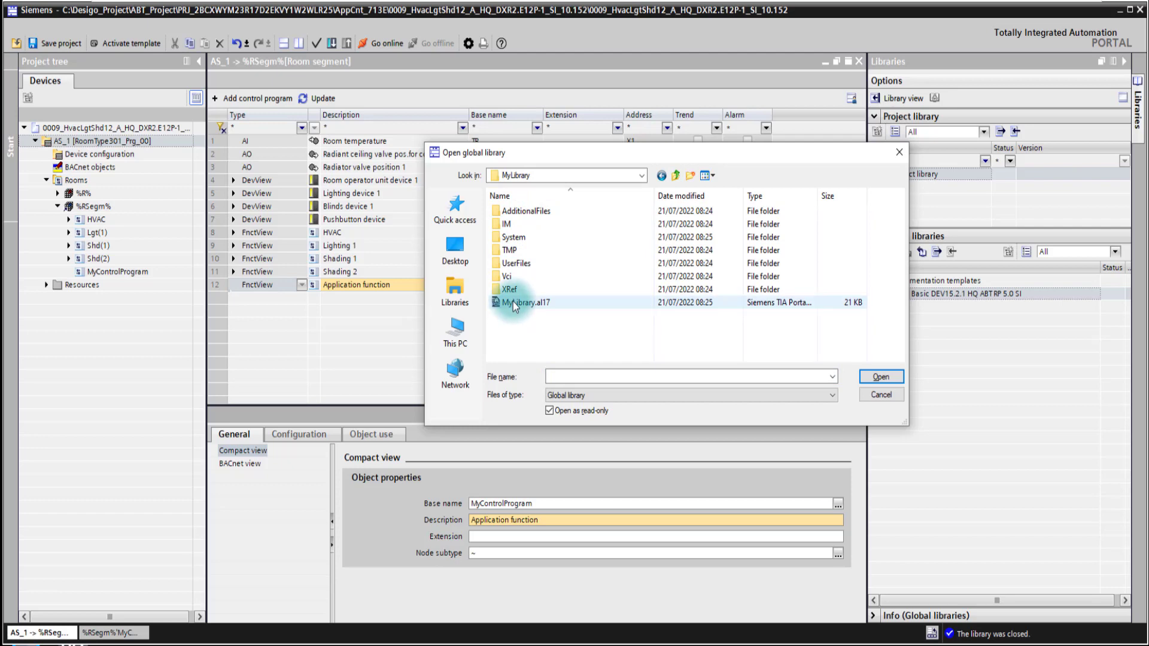
left_click(512, 302)
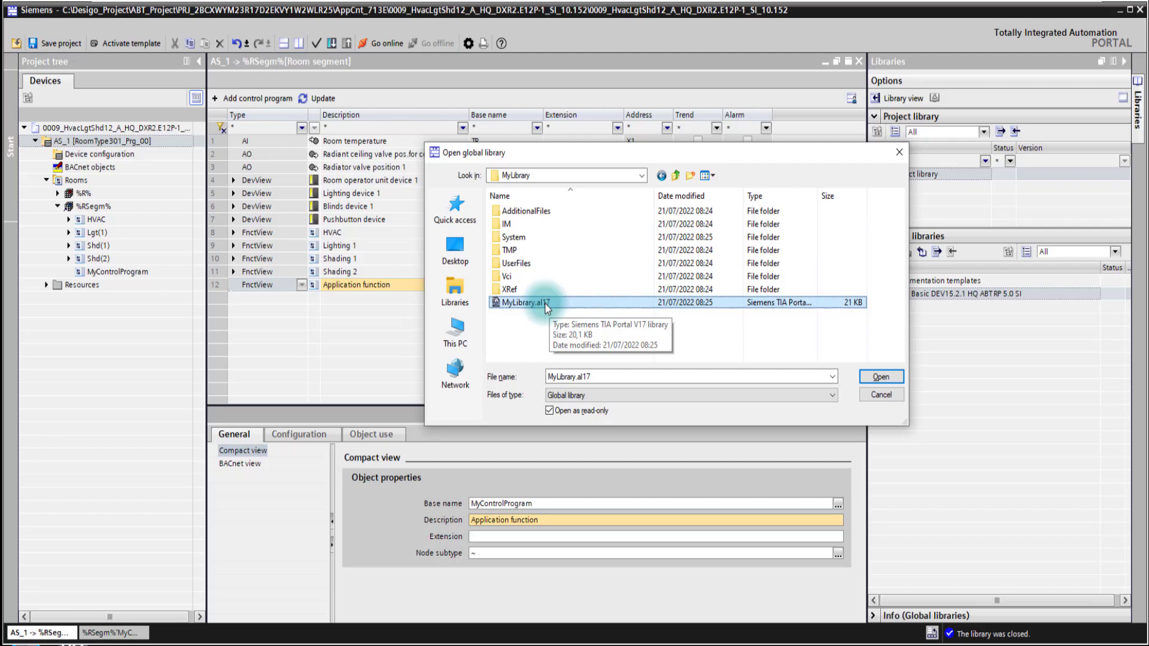
left_click(550, 410)
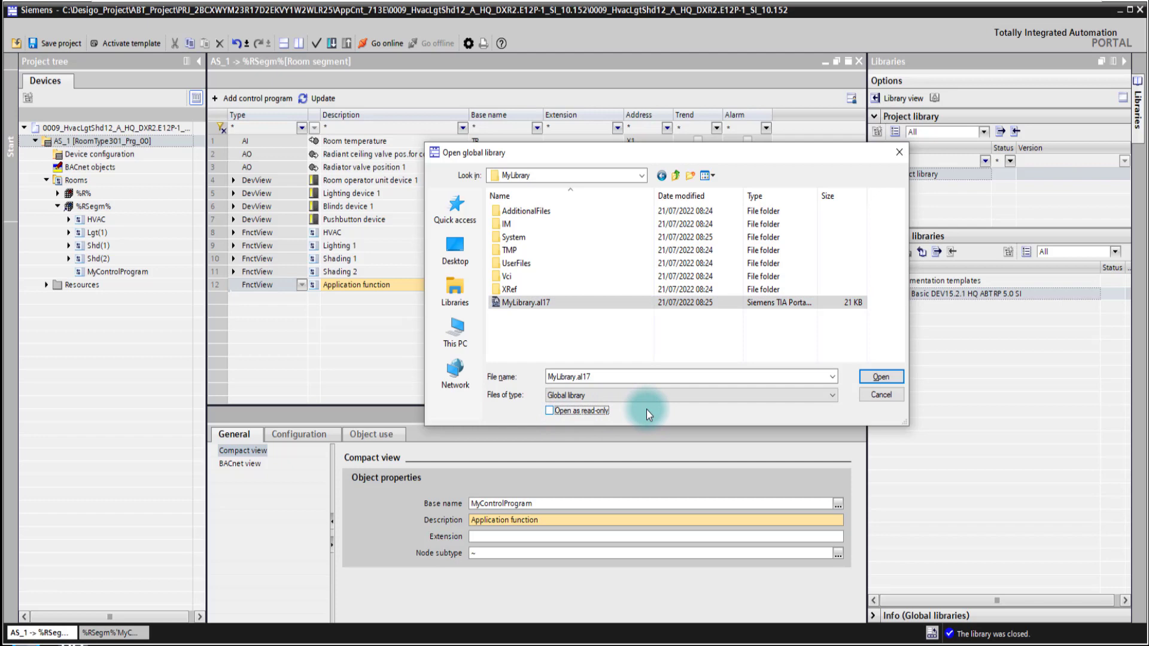